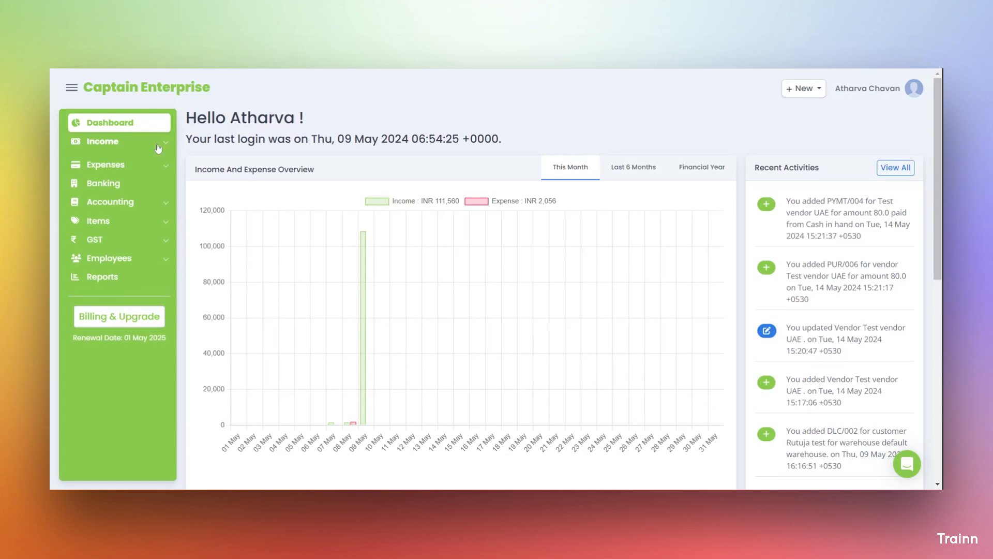
Open the income estimates list and start a new estimate
click(180, 159)
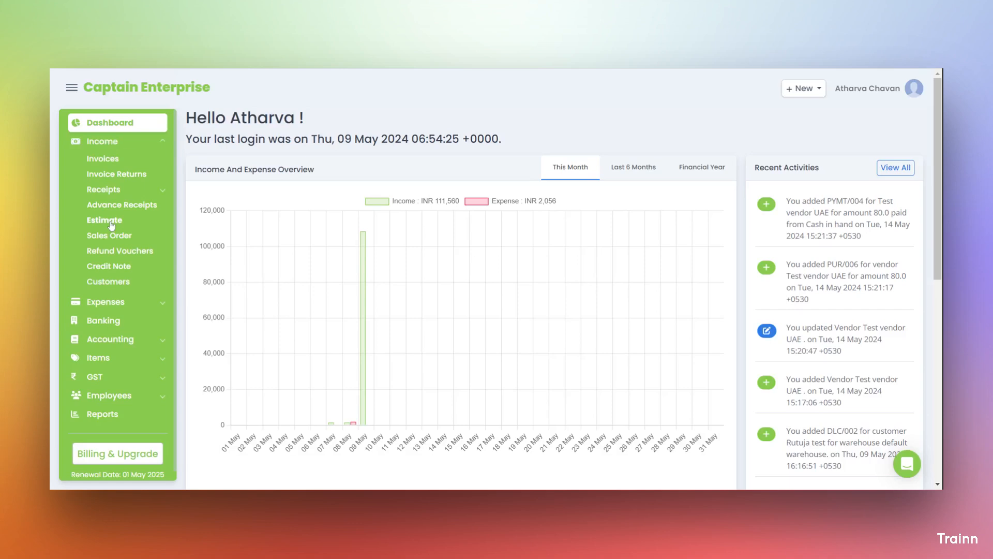
click(111, 223)
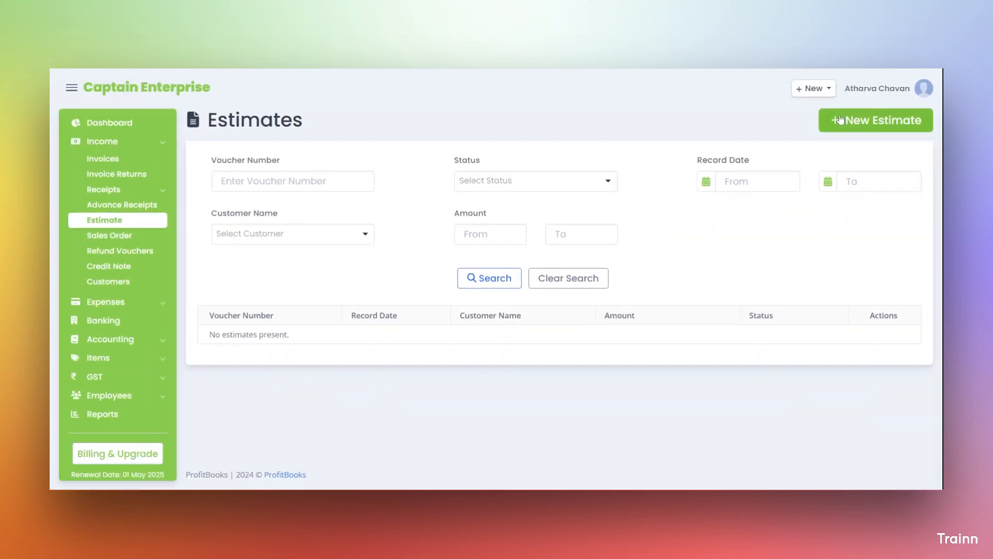
click(799, 135)
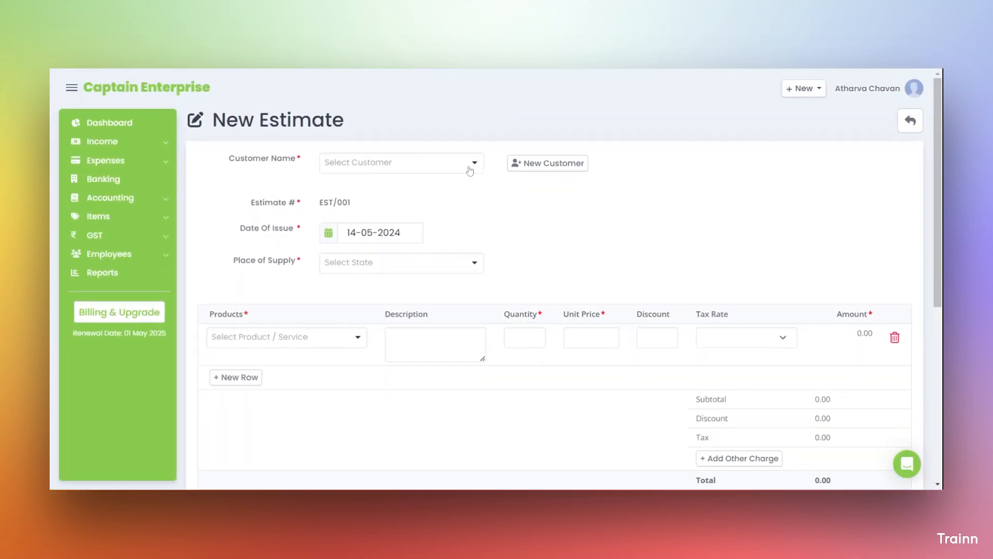
Select Customer 1 as the estimate's customer and Andhra Pradesh as the place of supply
click(464, 196)
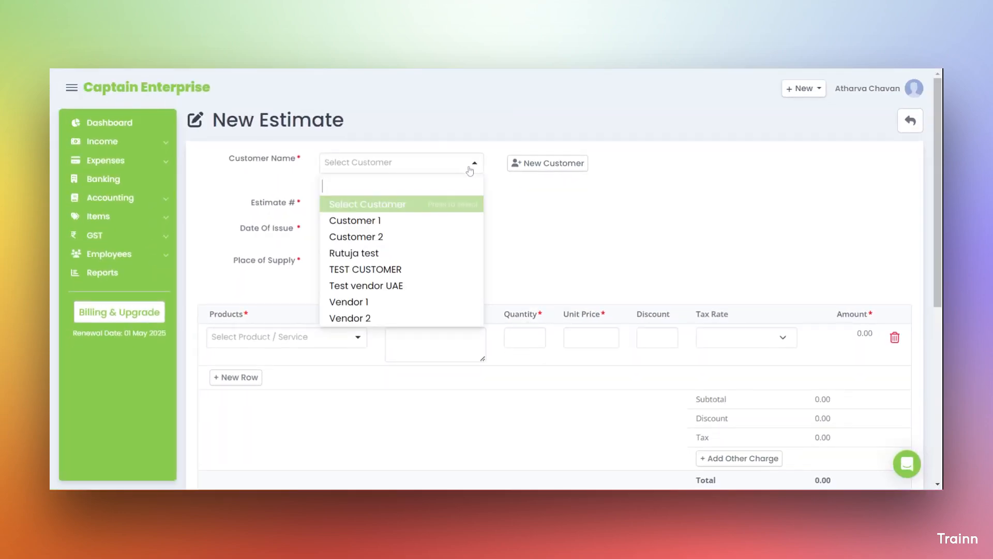
click(440, 222)
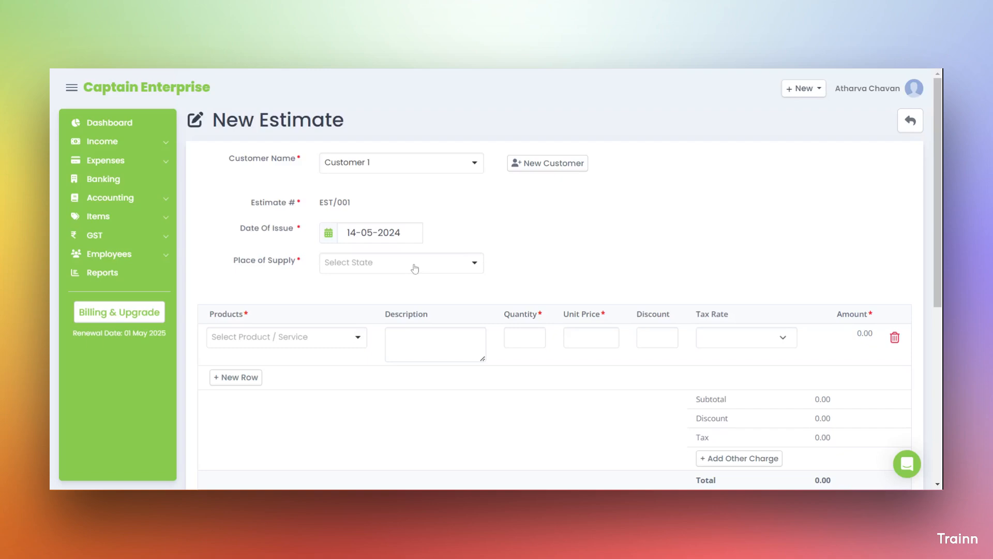
click(415, 267)
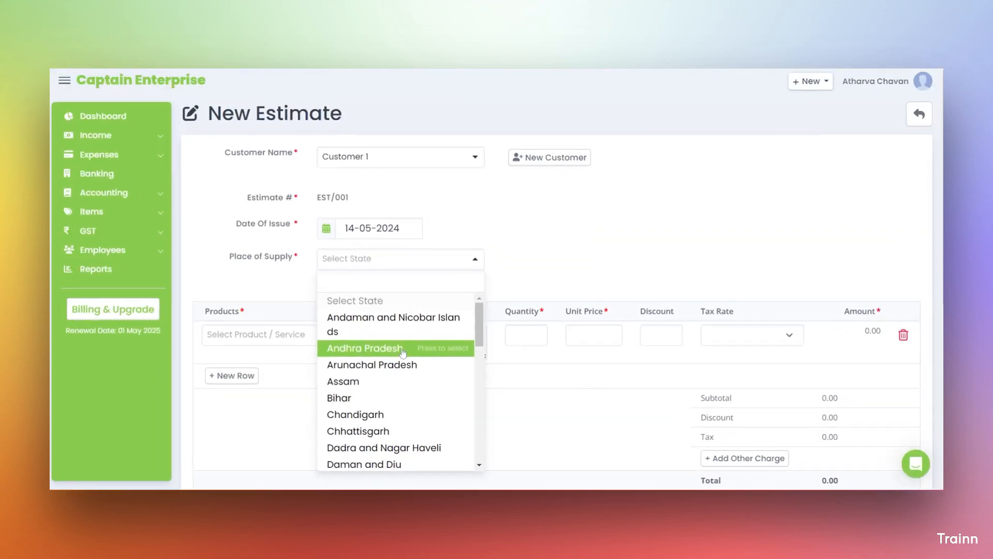
click(381, 323)
Add the product Air Conditioner 1.5T to the estimate's first row with a quantity of 1
scroll(554, 285, down, 5)
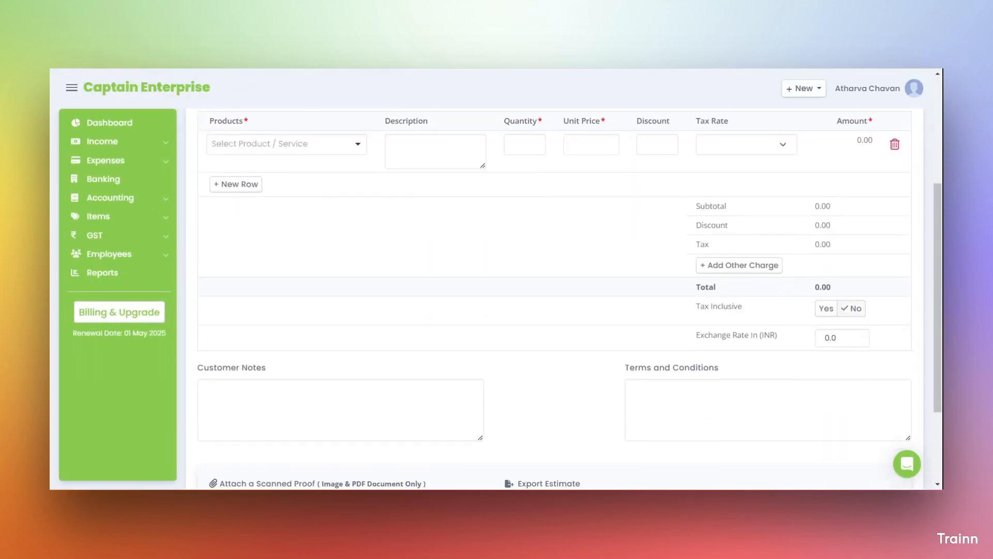
scroll(372, 289, up, 1)
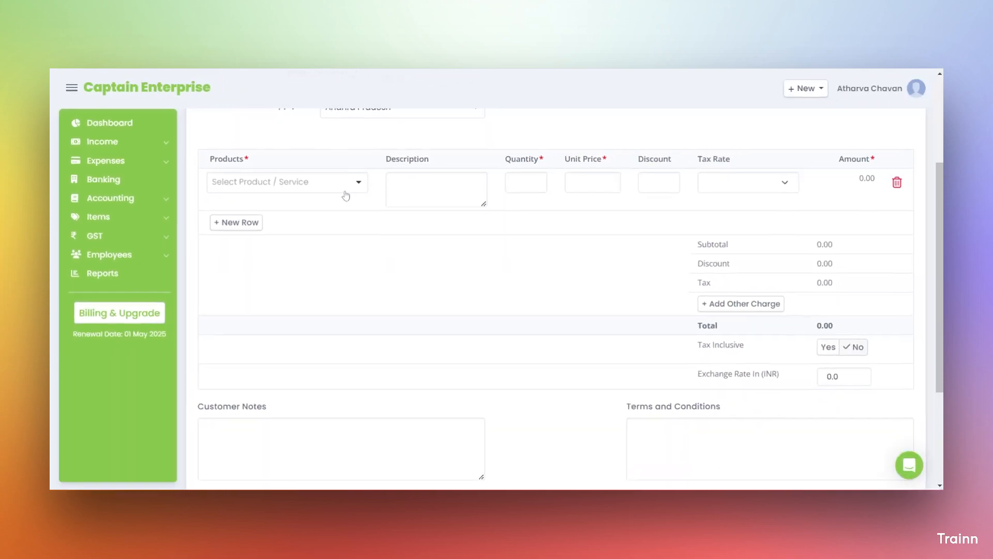
click(419, 223)
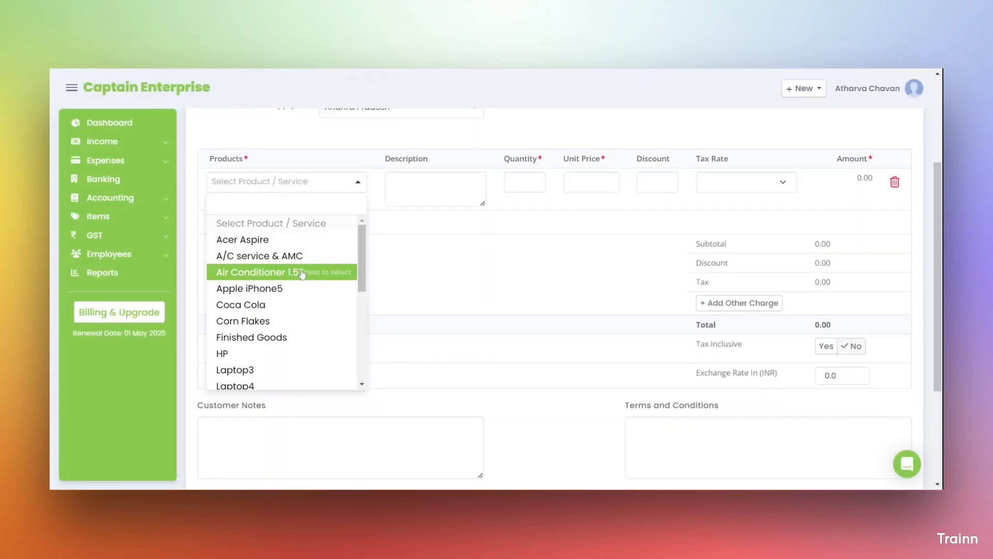
click(303, 273)
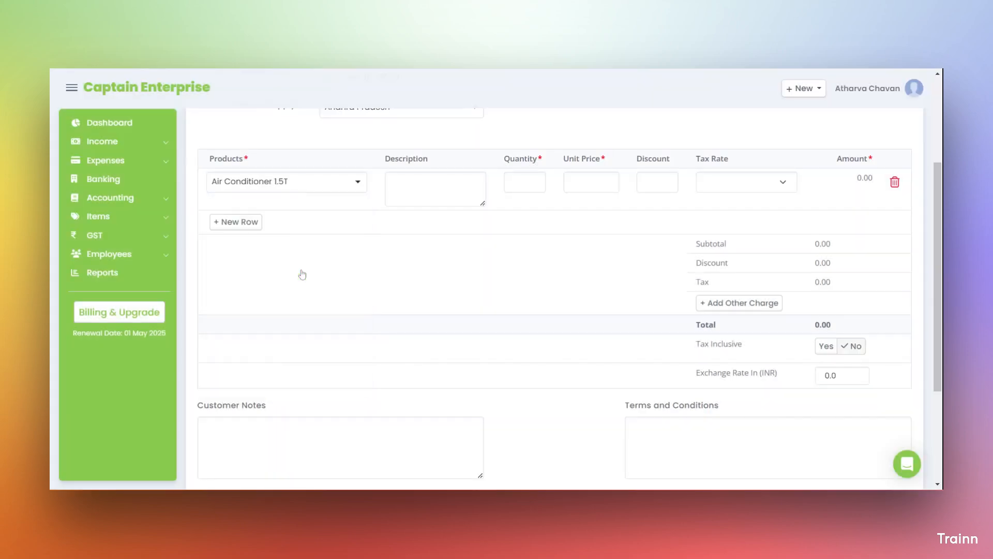
click(524, 182)
text(1)
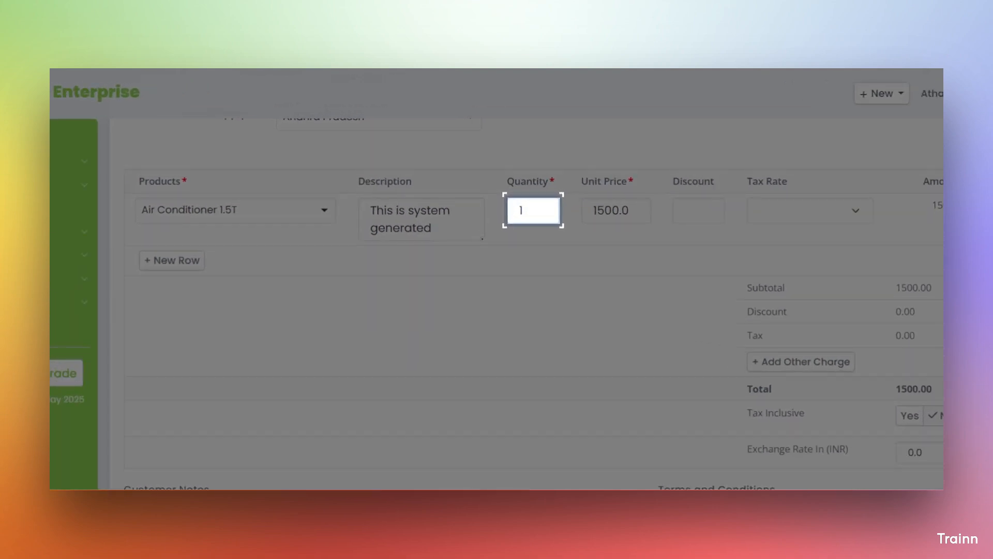
key(Tab)
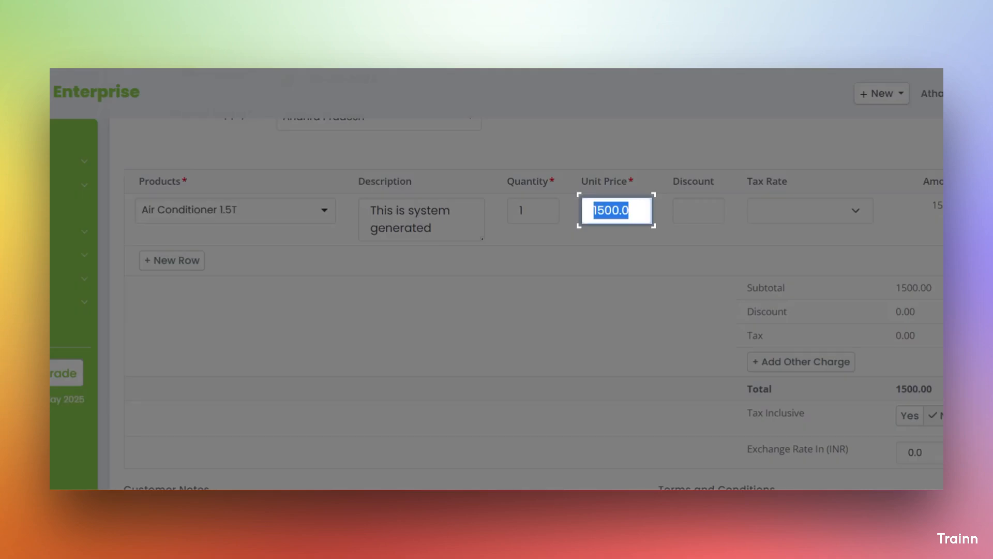
text(500)
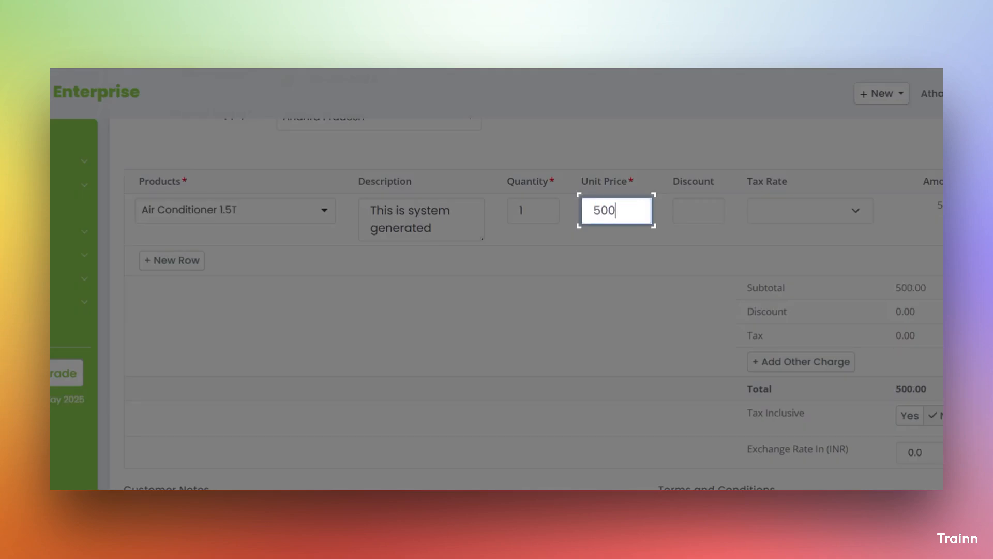
text(0)
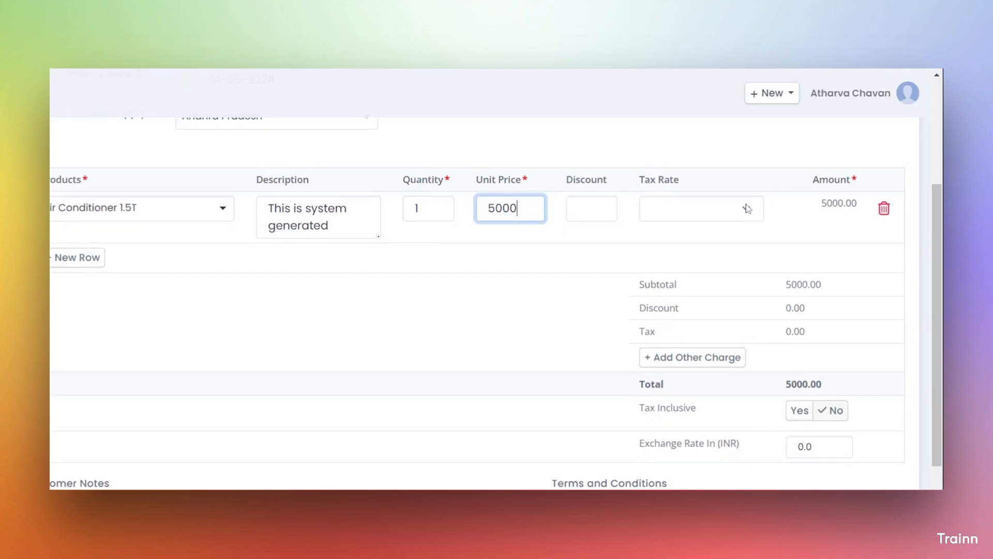
click(744, 211)
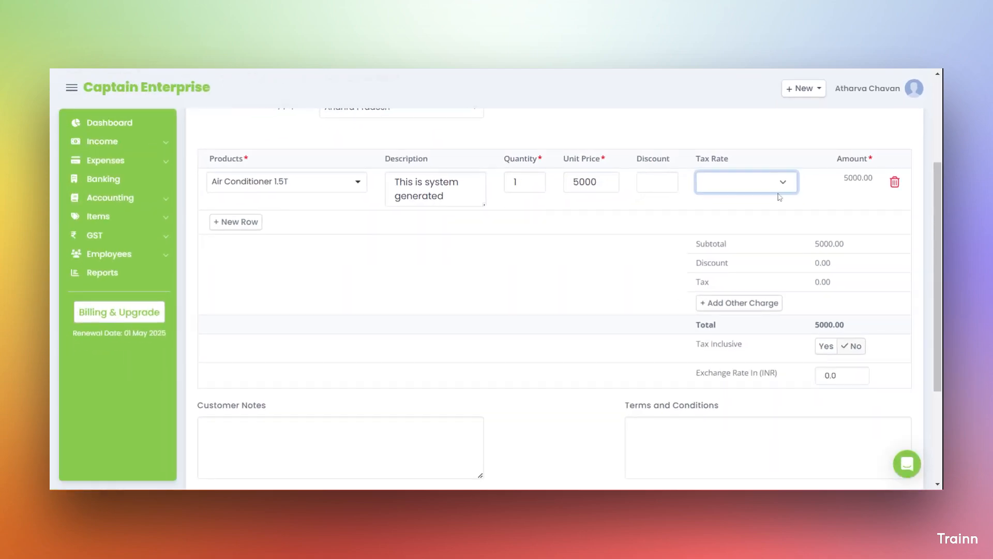
click(762, 247)
scroll(649, 232, down, 4)
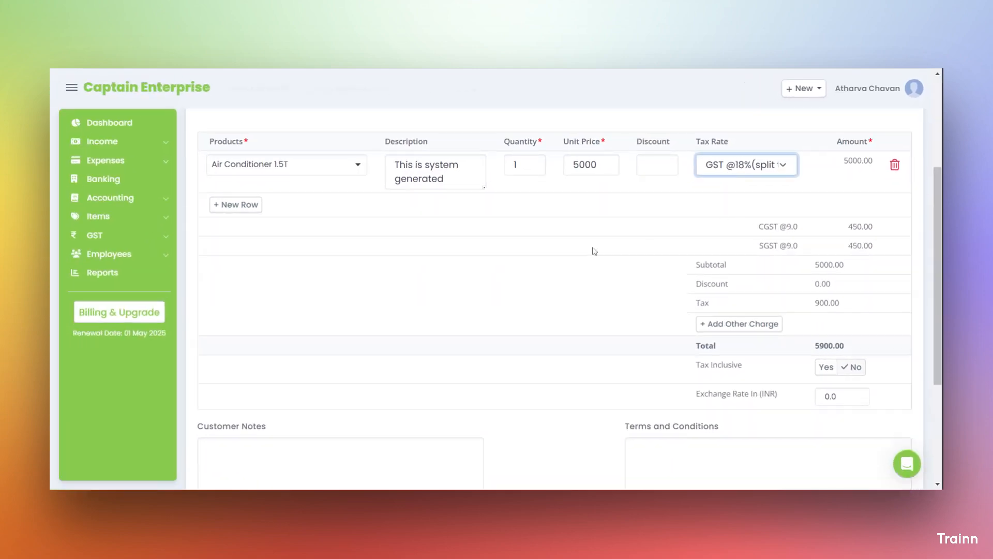
scroll(594, 248, down, 5)
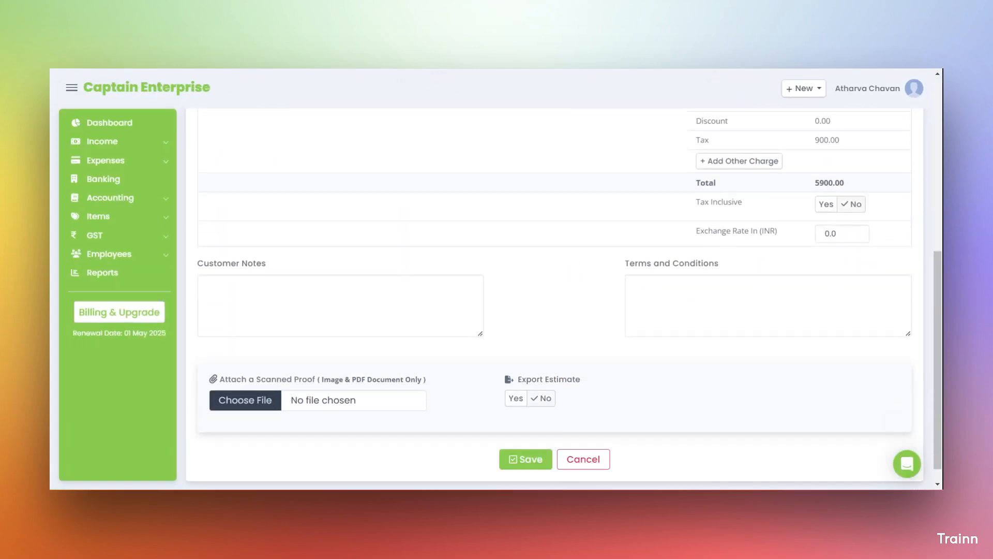
click(208, 285)
text(wfa)
key(BackSpace)
key(BackSpace)
key(BackSpace)
click(635, 285)
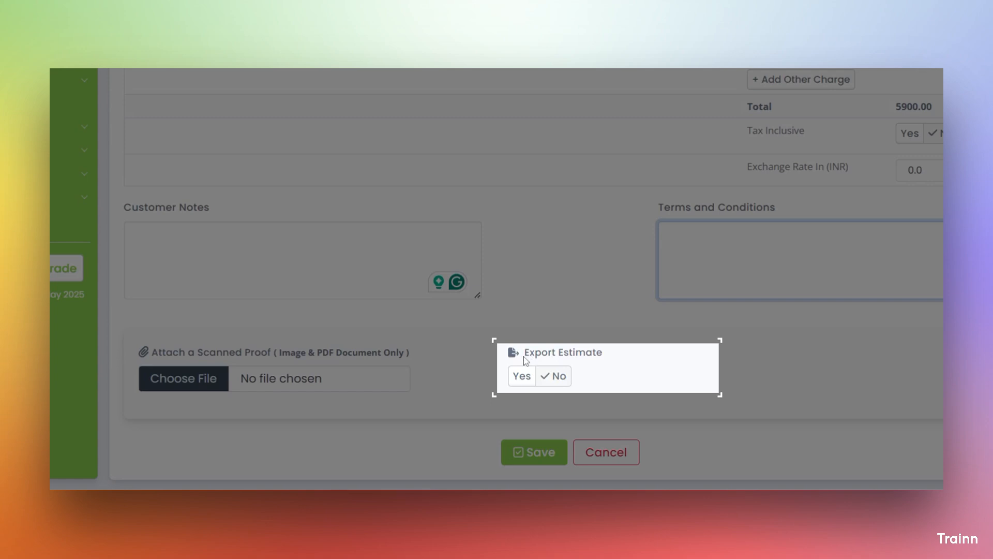
drag(523, 357, 609, 357)
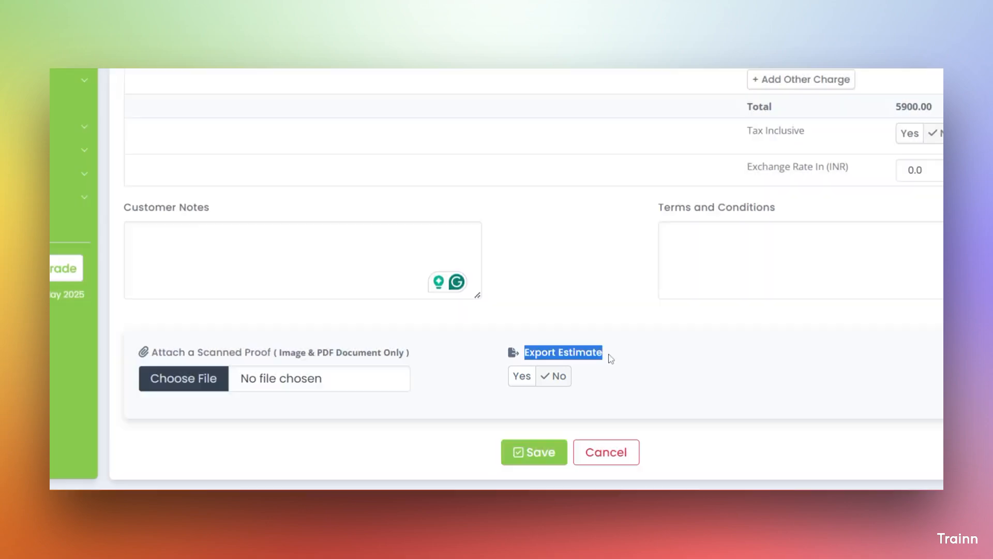
click(610, 358)
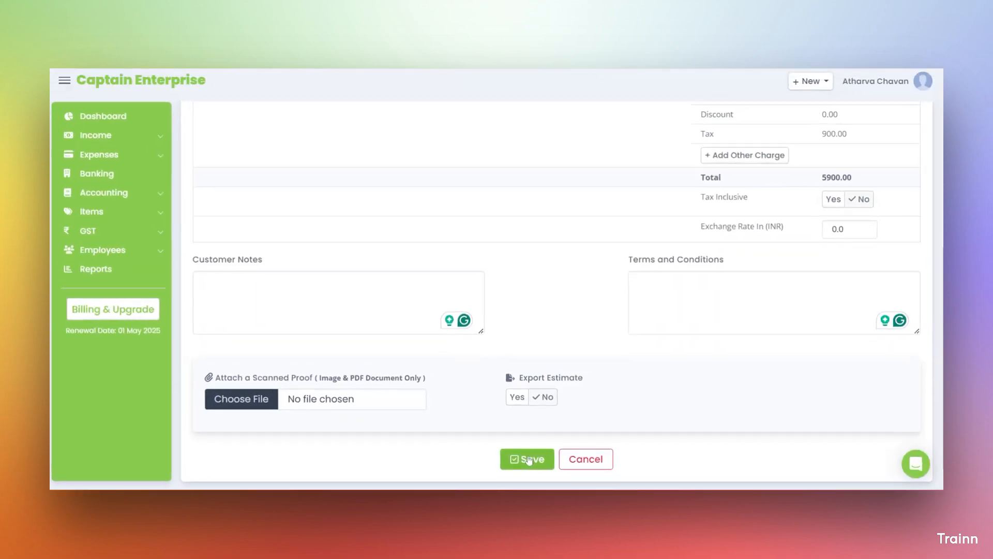
Save the estimate and convert it to an invoice
click(535, 453)
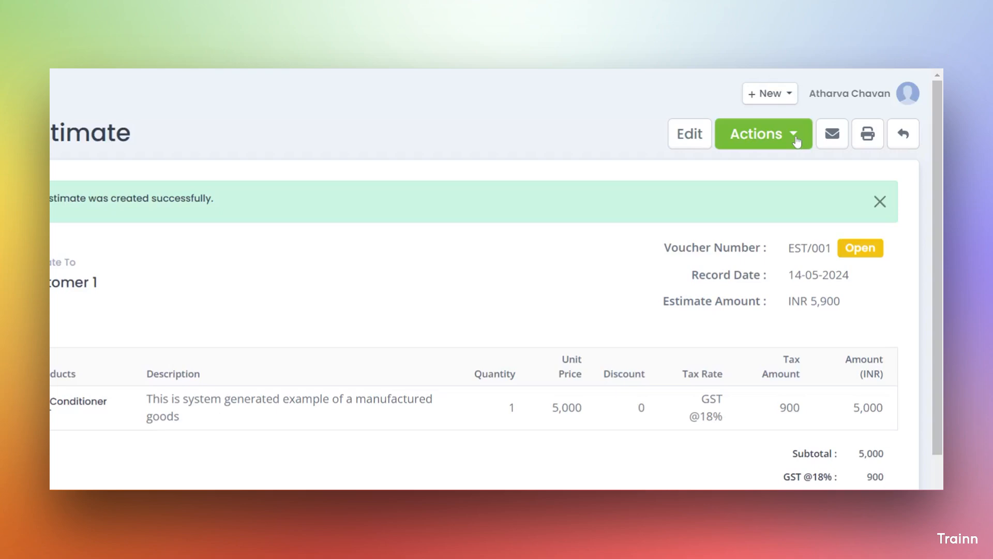
click(797, 141)
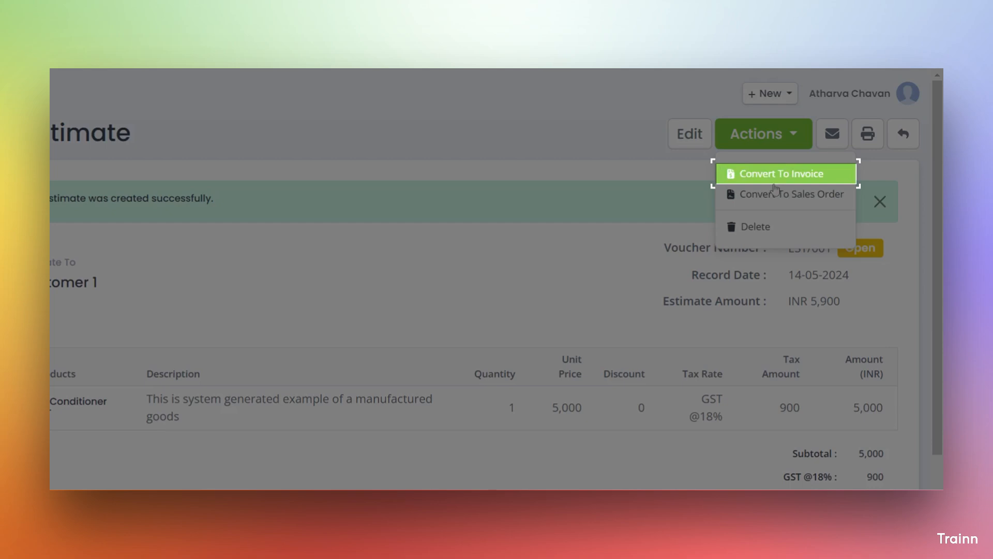
click(774, 176)
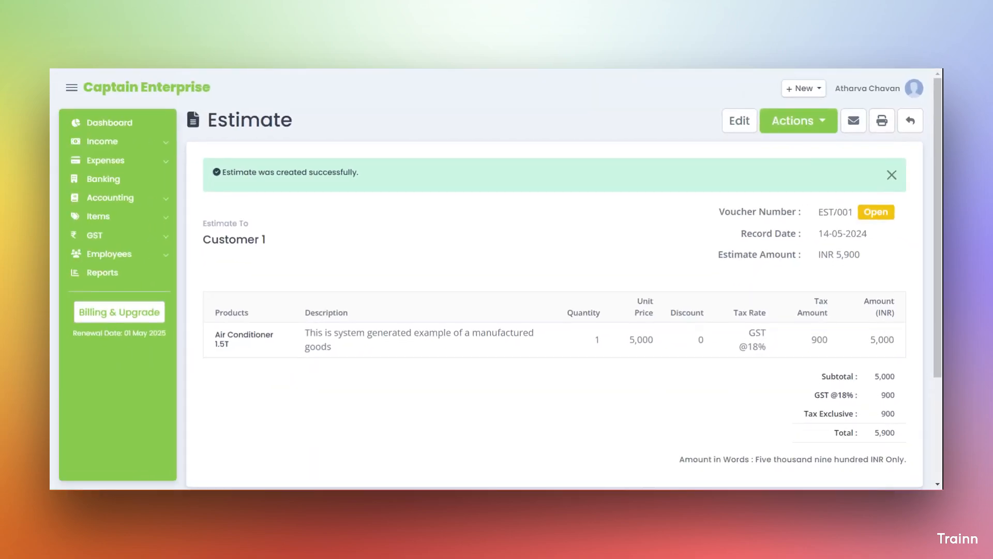
Set the invoice's due date to 15-05-2024
scroll(557, 305, down, 1)
click(678, 197)
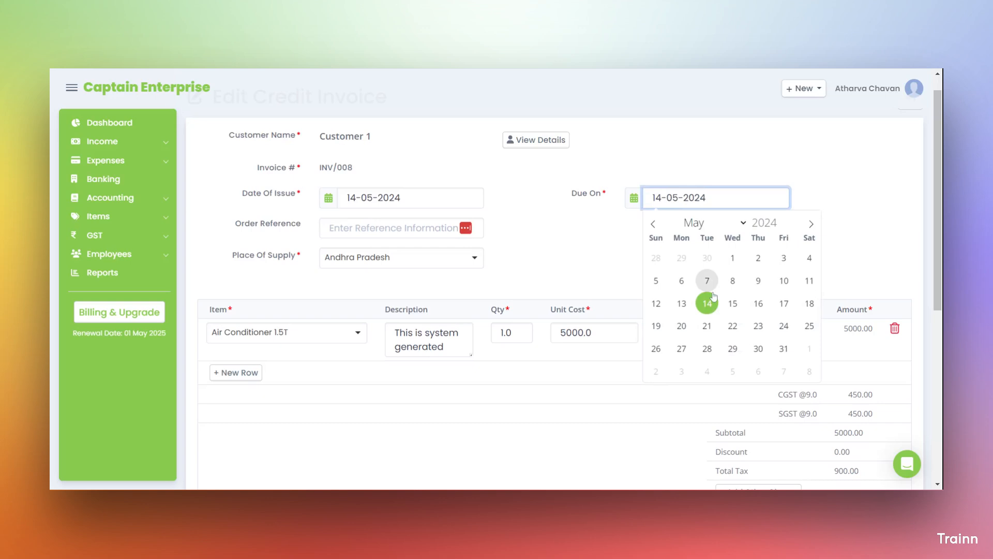
click(732, 303)
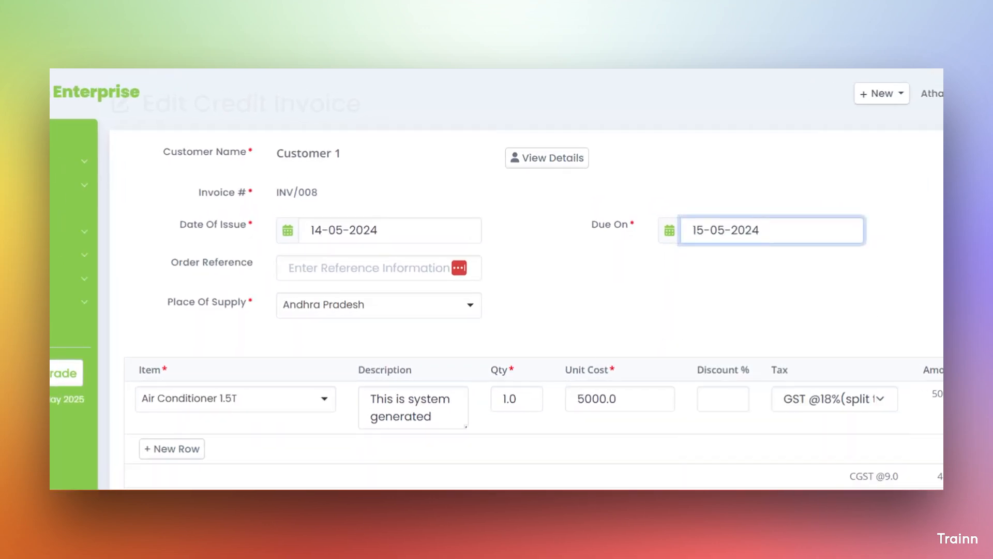
Set the unit cost of Air Conditioner 1.5T to 4000 and save the invoice
double_click(592, 399)
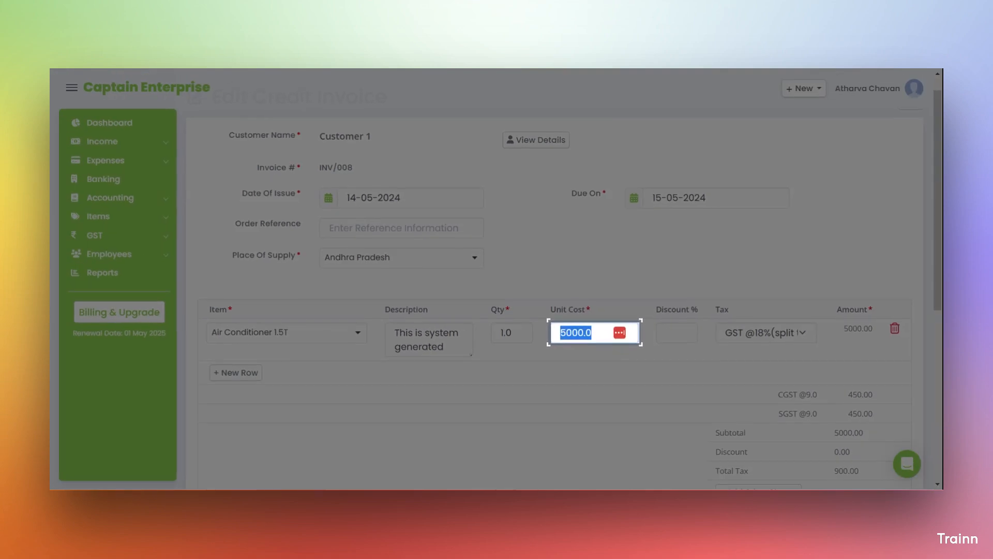
text(4000)
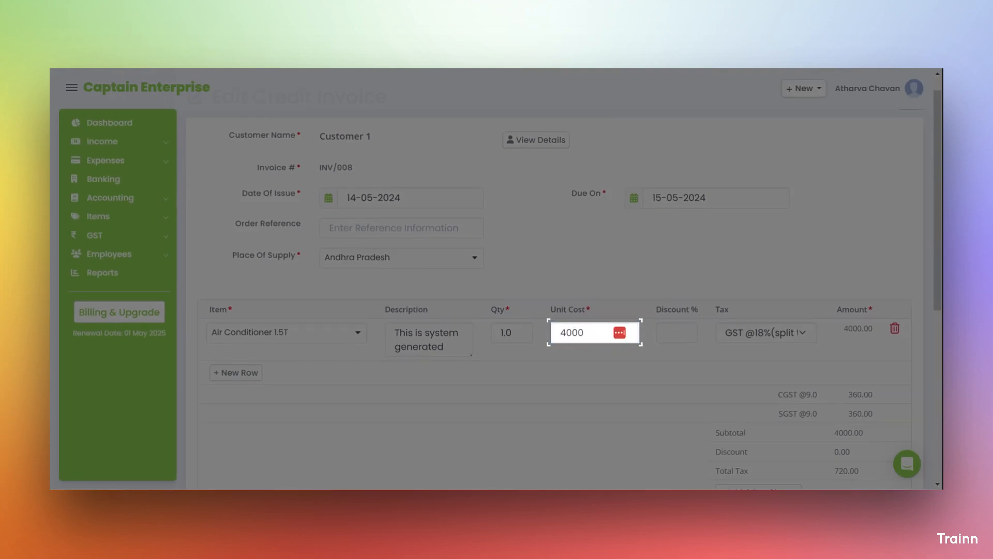
scroll(578, 445, down, 5)
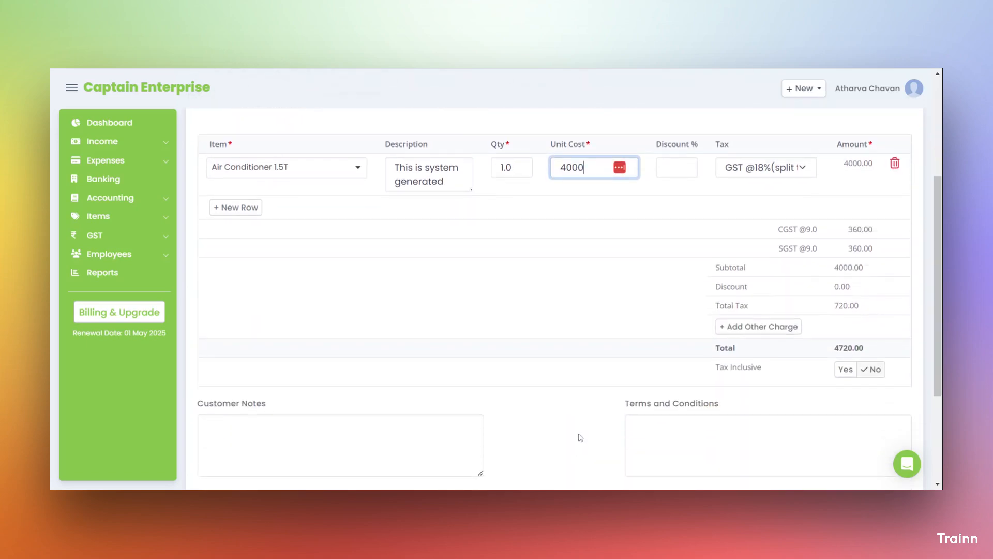
scroll(580, 438, down, 1)
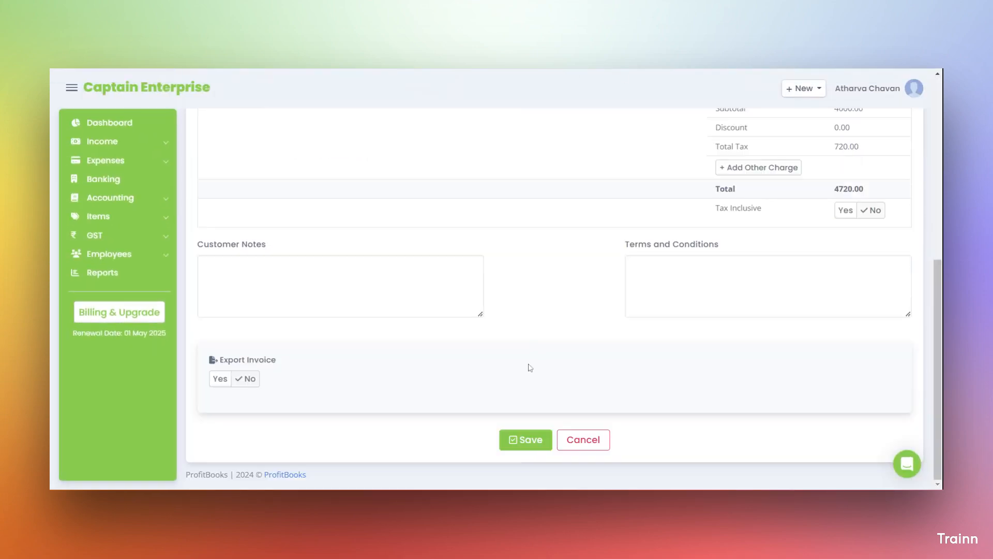
click(526, 450)
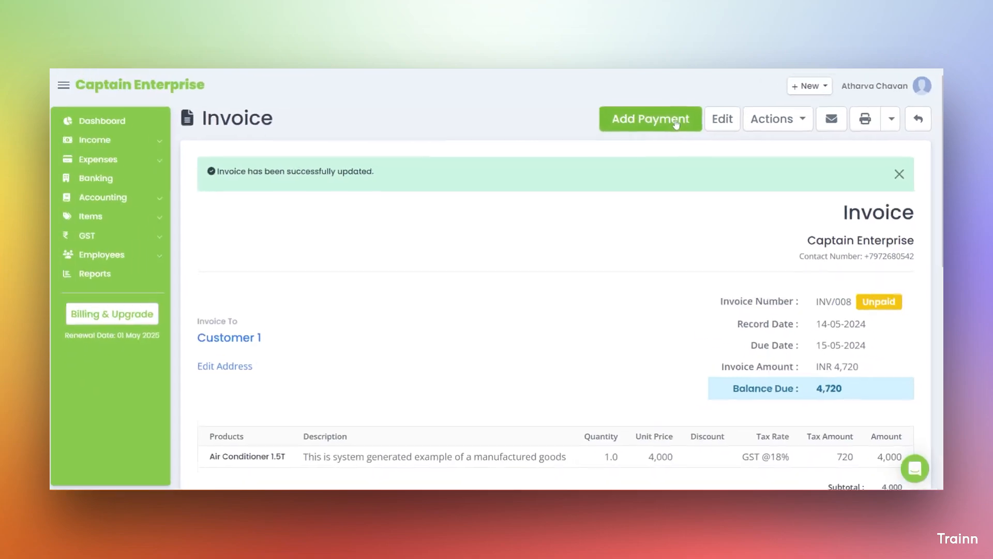
Add a payment to the invoice with Cash in hand as the deposit account and save it
click(673, 125)
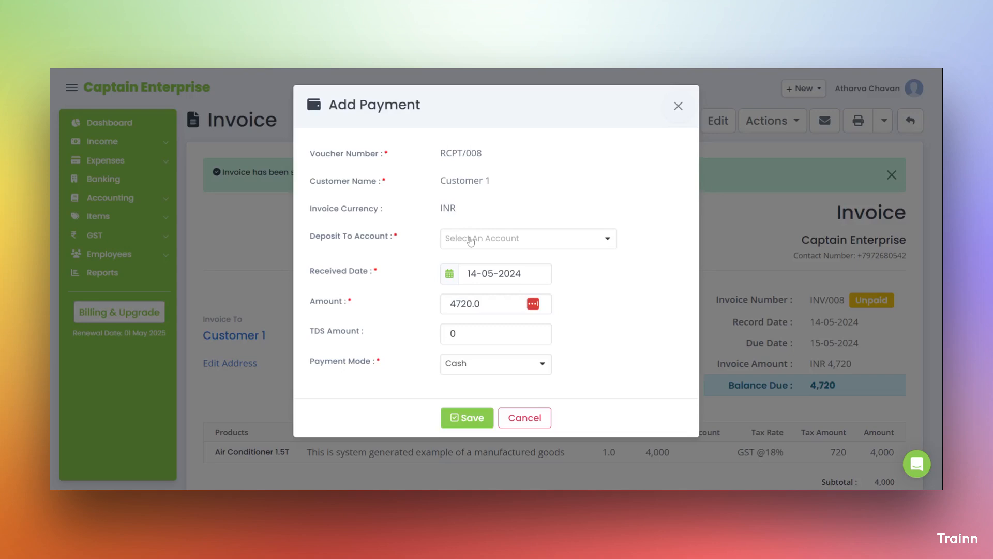
click(471, 239)
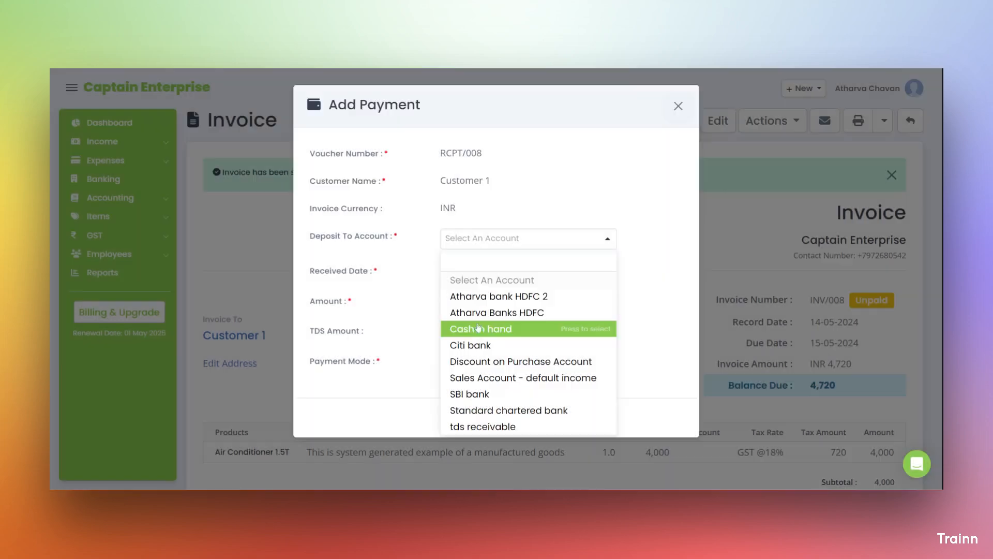
click(477, 328)
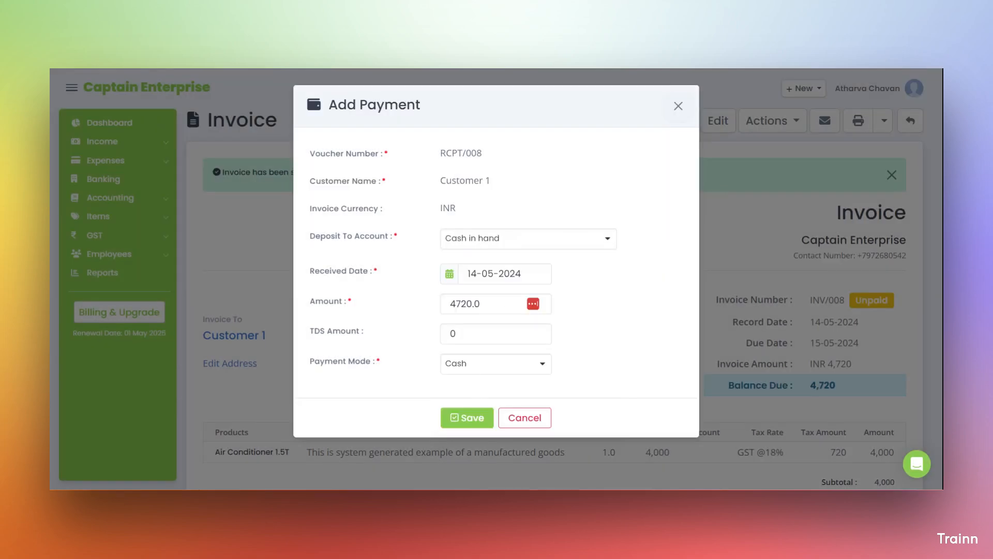
click(482, 273)
drag(573, 274, 452, 420)
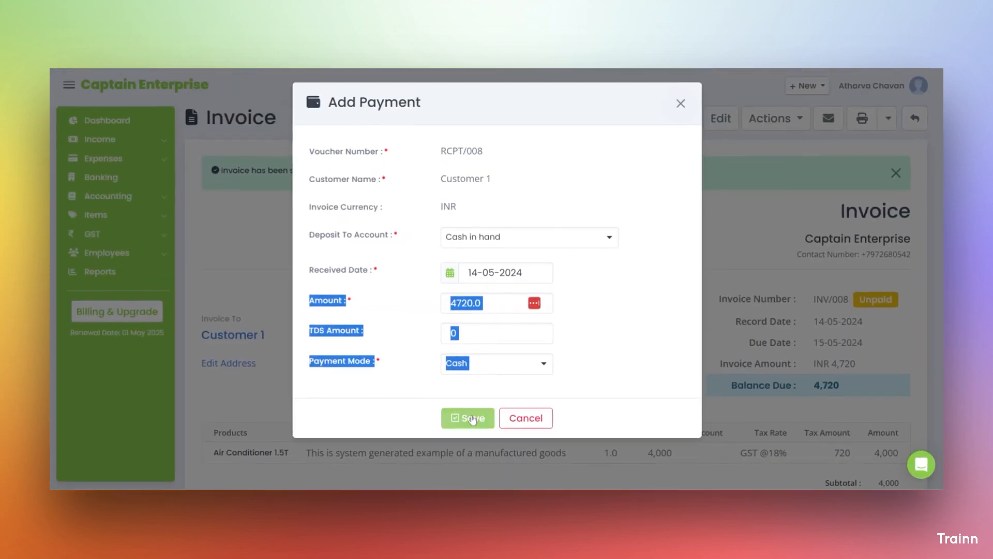
click(467, 396)
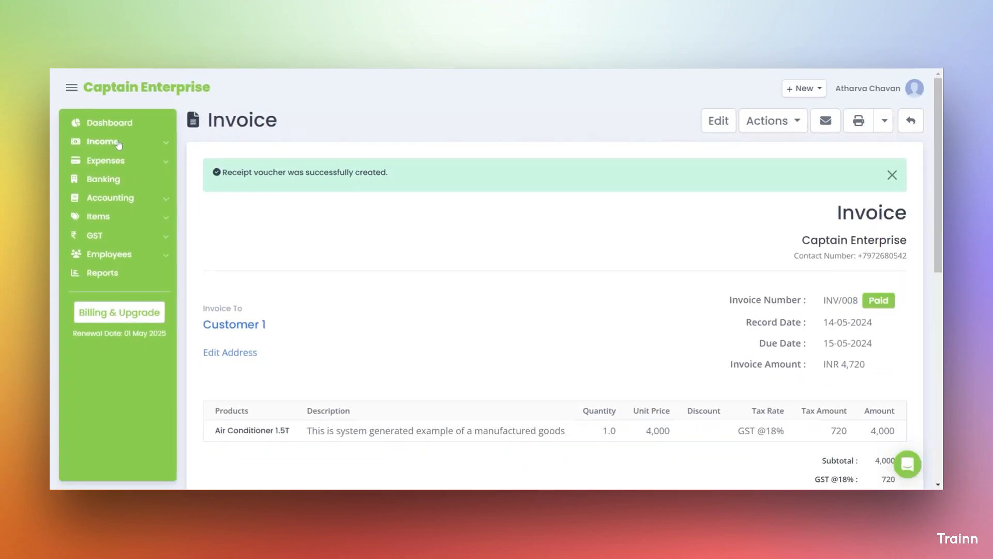
Open the list of estimates to review the status of the invoiced estimate
click(115, 160)
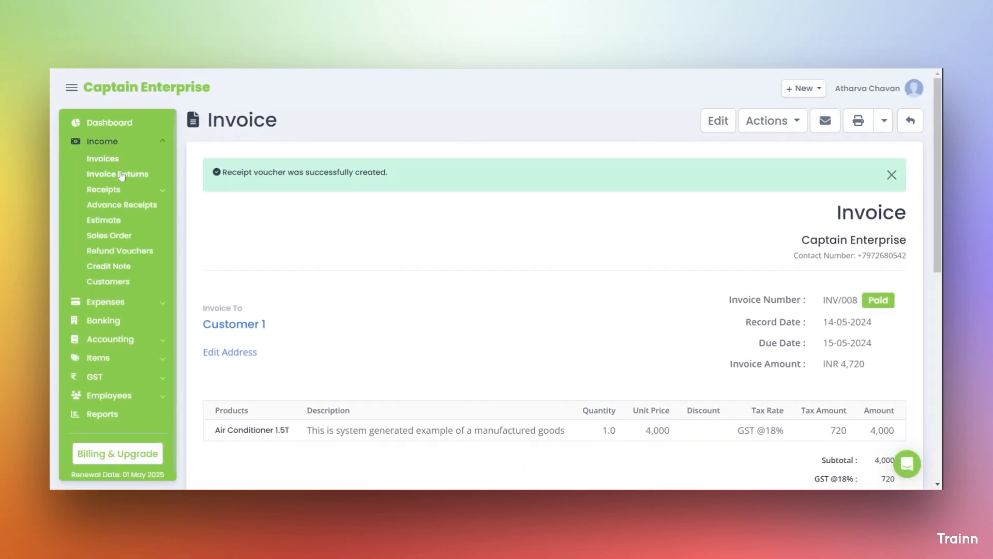
click(116, 214)
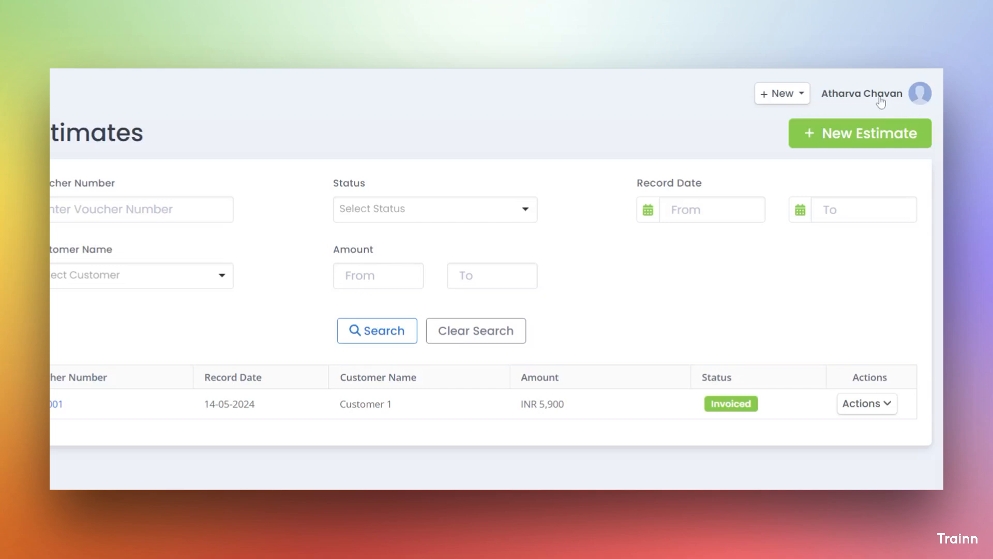
Open Other Preferences in the company settings and go to the voucher numbering options for Estimate
click(881, 100)
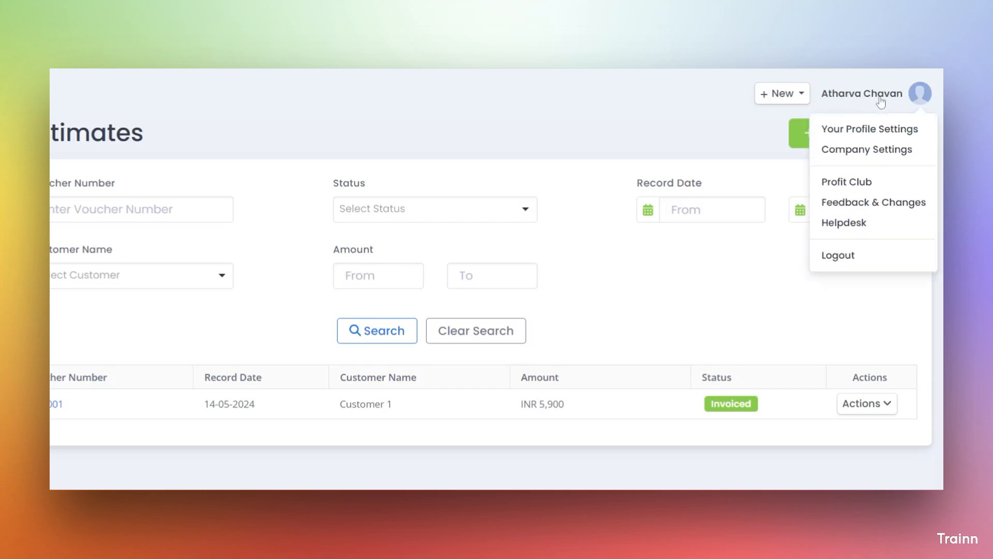
click(856, 162)
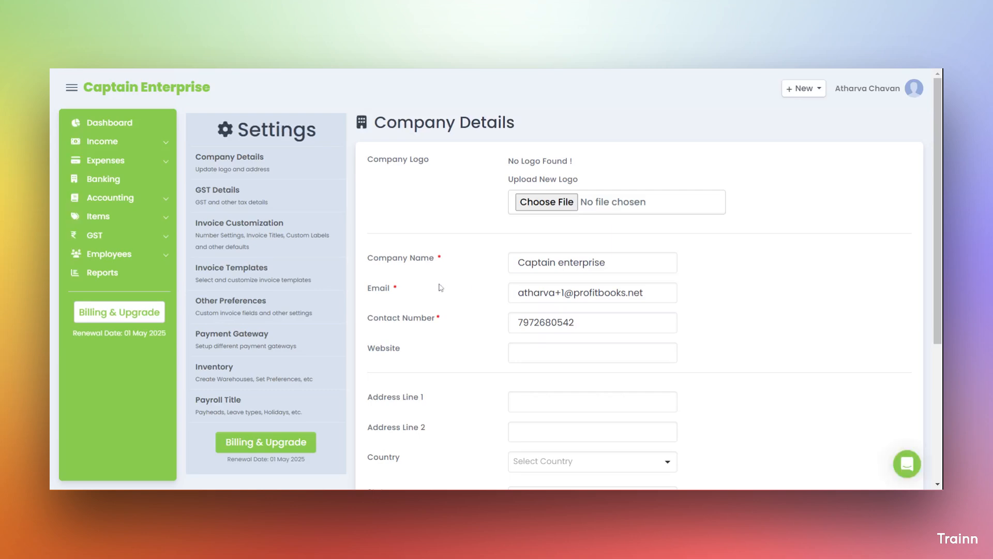
click(263, 314)
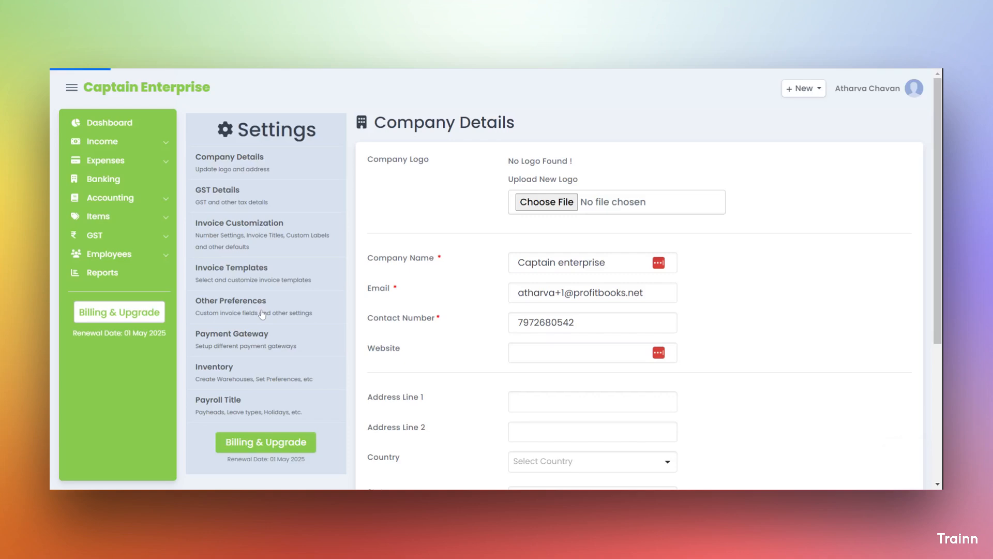
scroll(389, 342, down, 3)
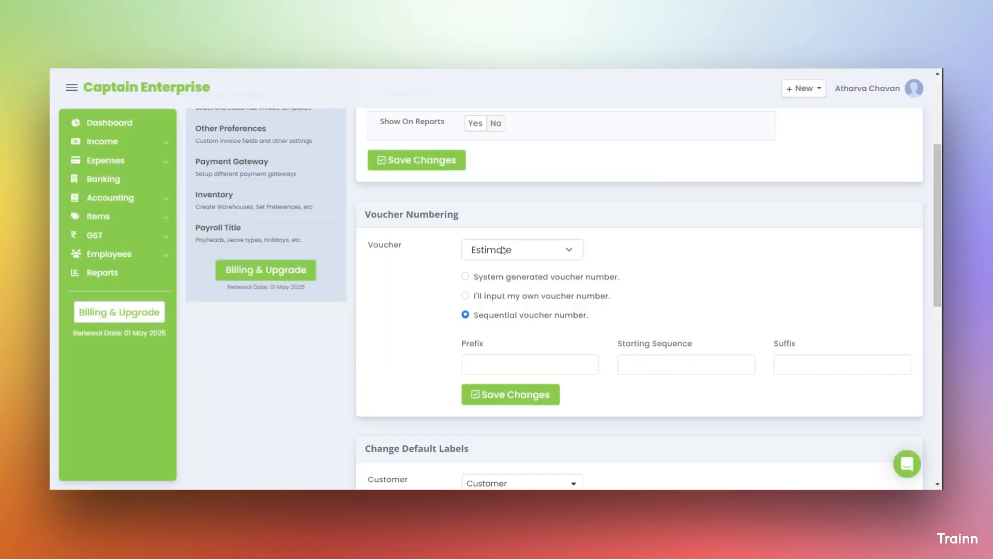
click(503, 250)
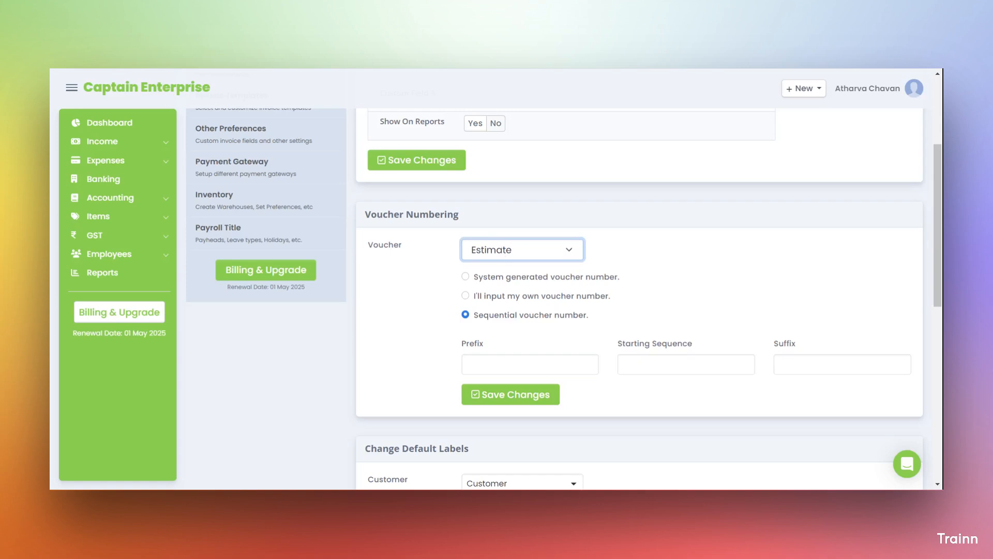
Change the default Estimate label to Quotation, save the change and check the renamed entry under Income
scroll(435, 307, down, 4)
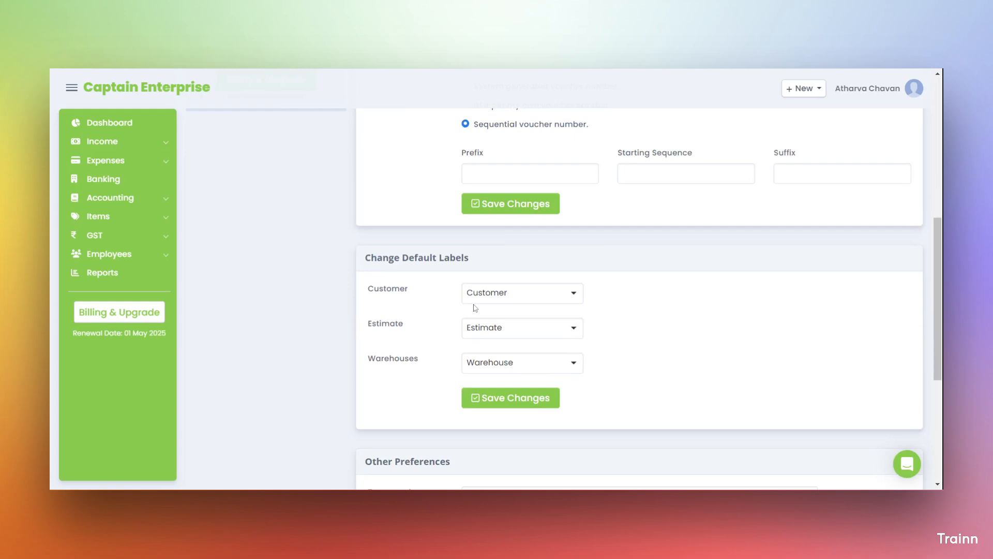
click(502, 331)
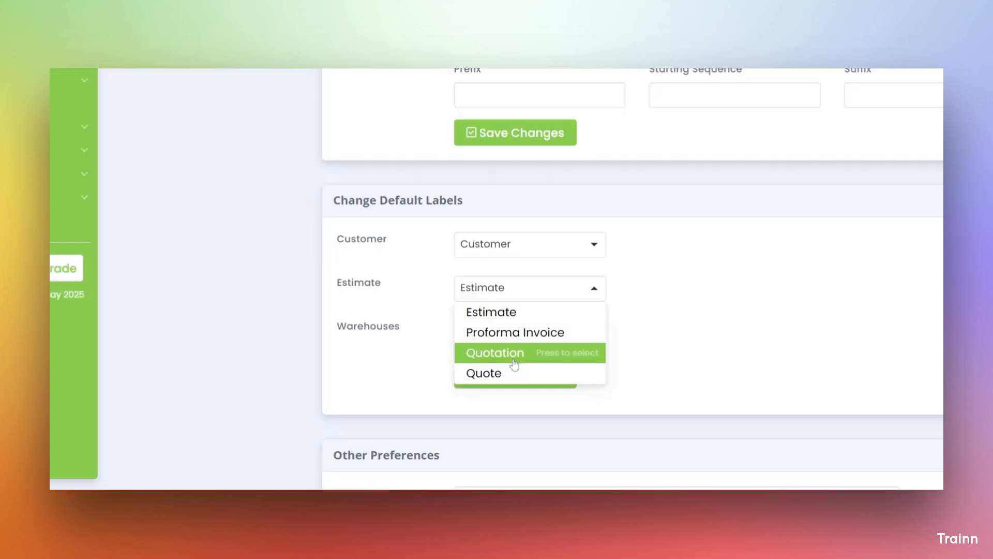
click(513, 364)
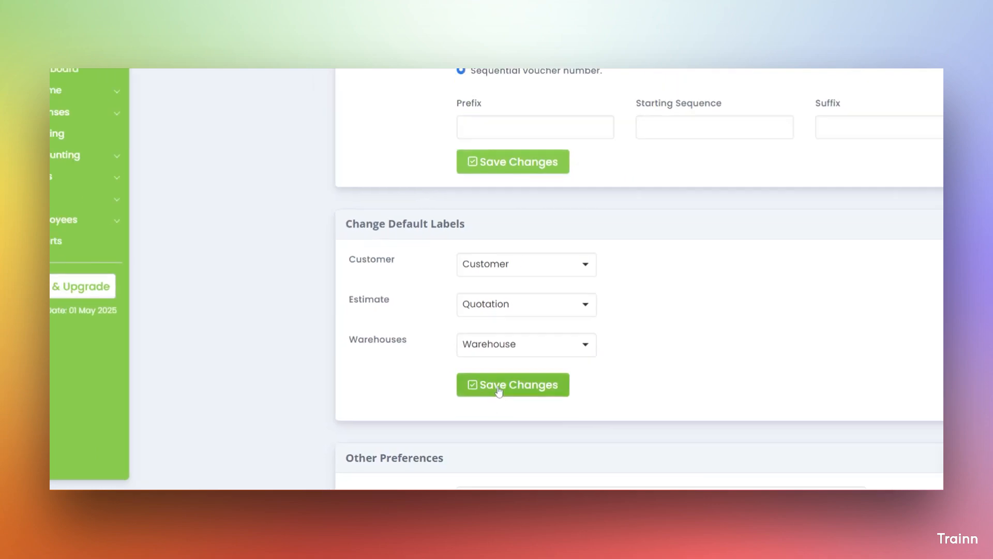
click(503, 381)
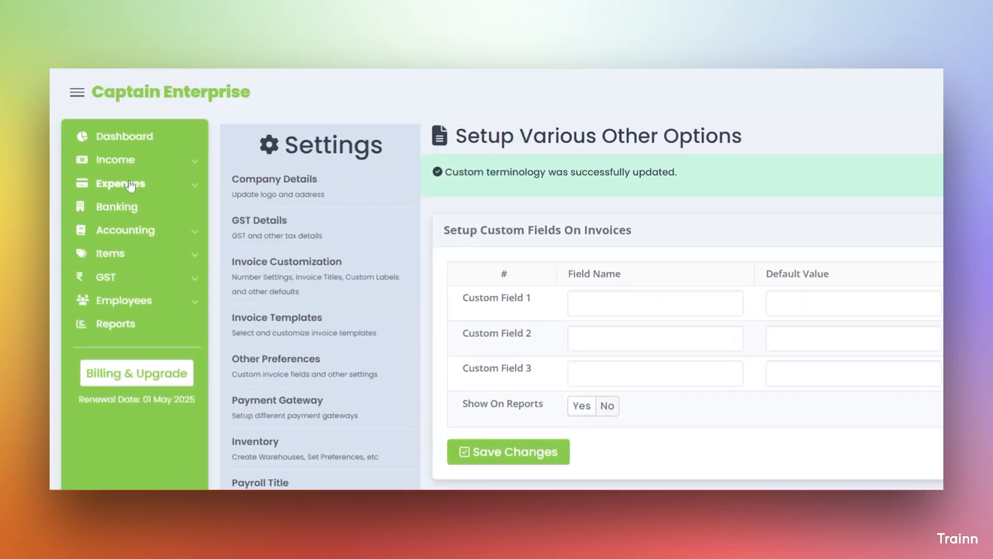
click(102, 141)
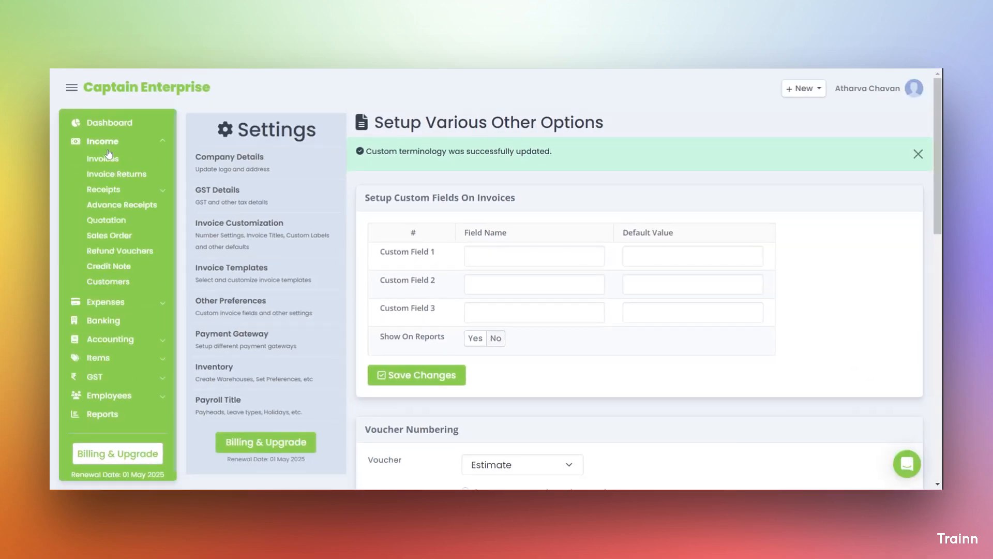
click(82, 221)
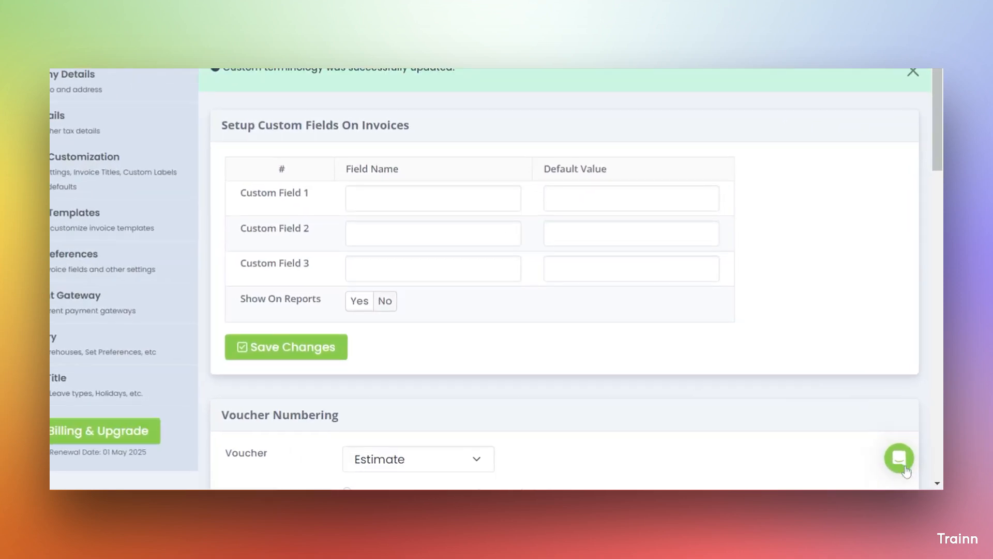
Start a support chat conversation with ProfitBooks and send the message "Hi"
click(910, 473)
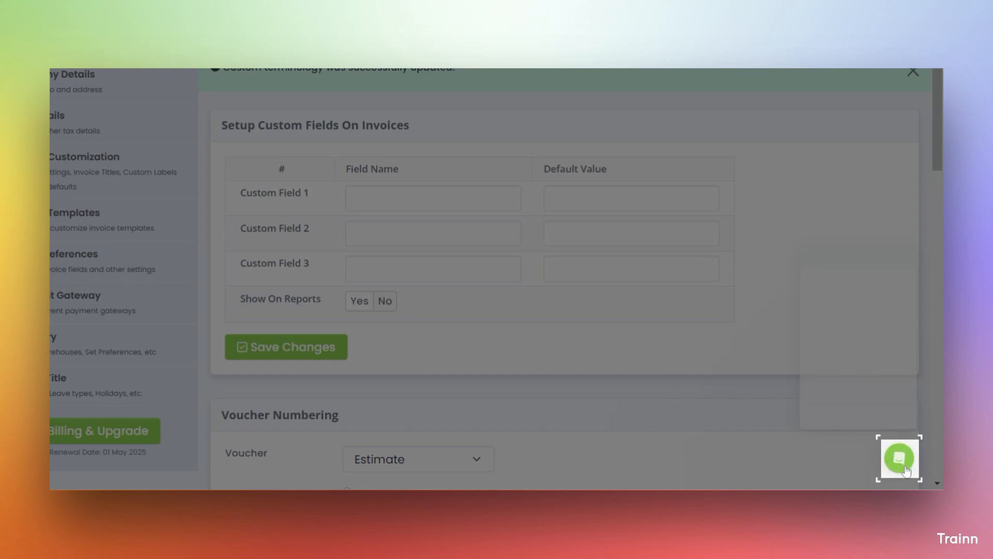
click(900, 458)
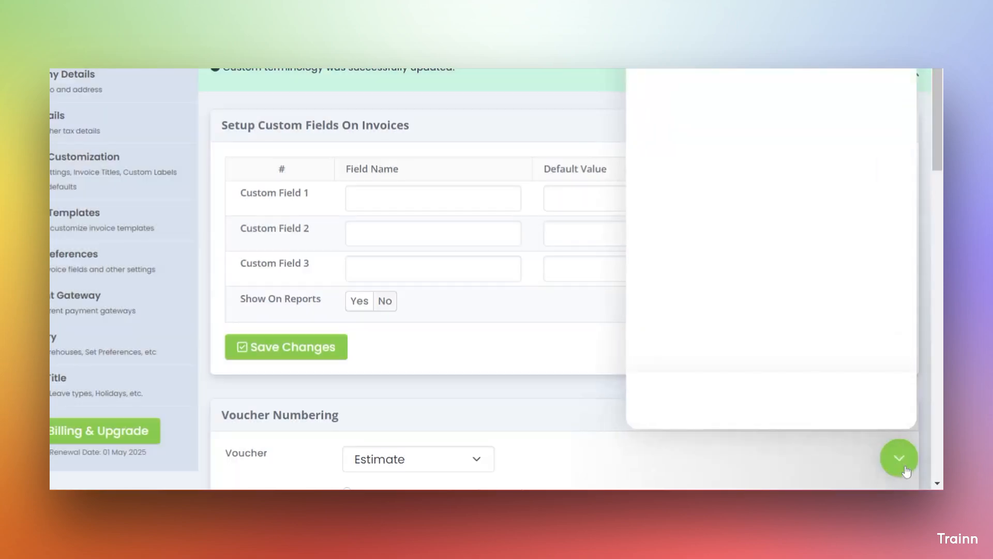
click(849, 381)
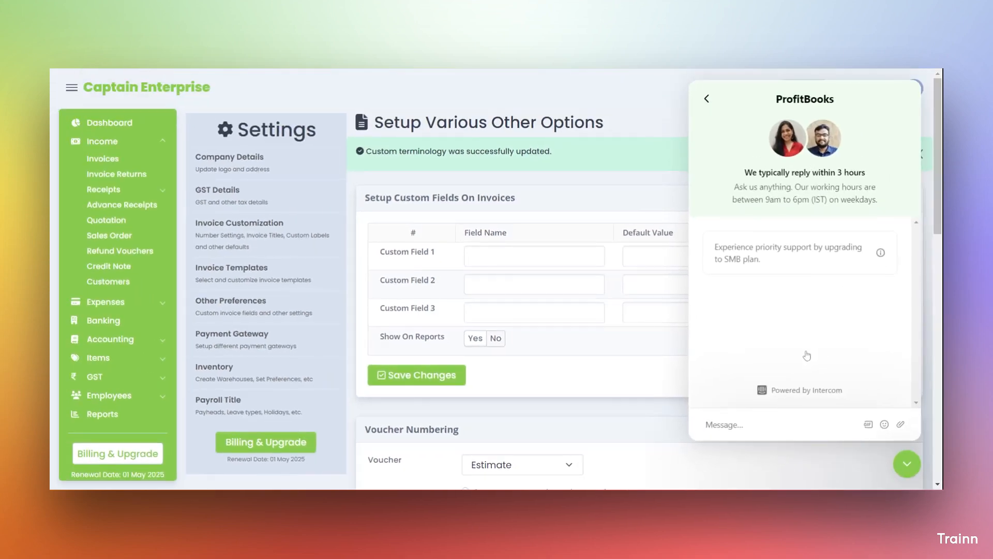
text(Hi)
key(Return)
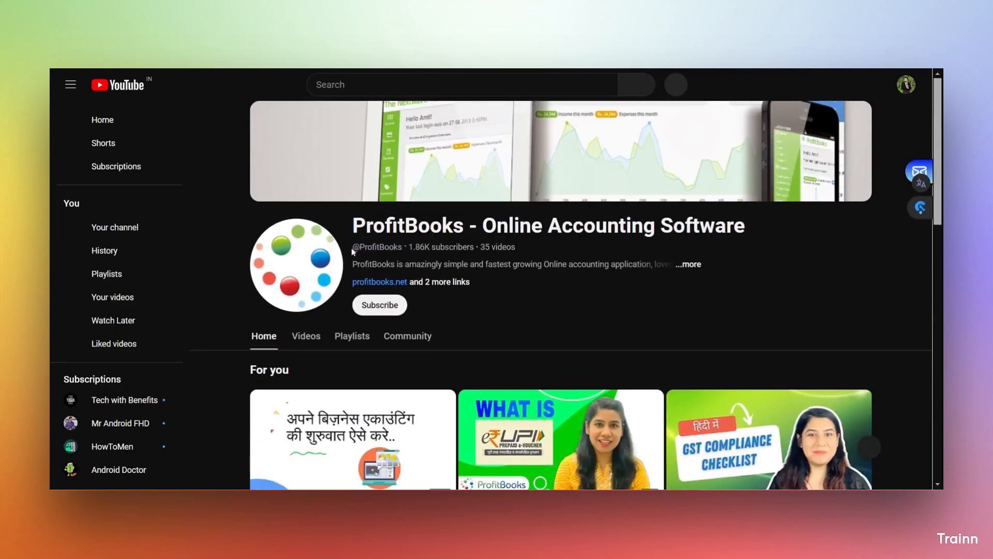
drag(353, 247, 405, 247)
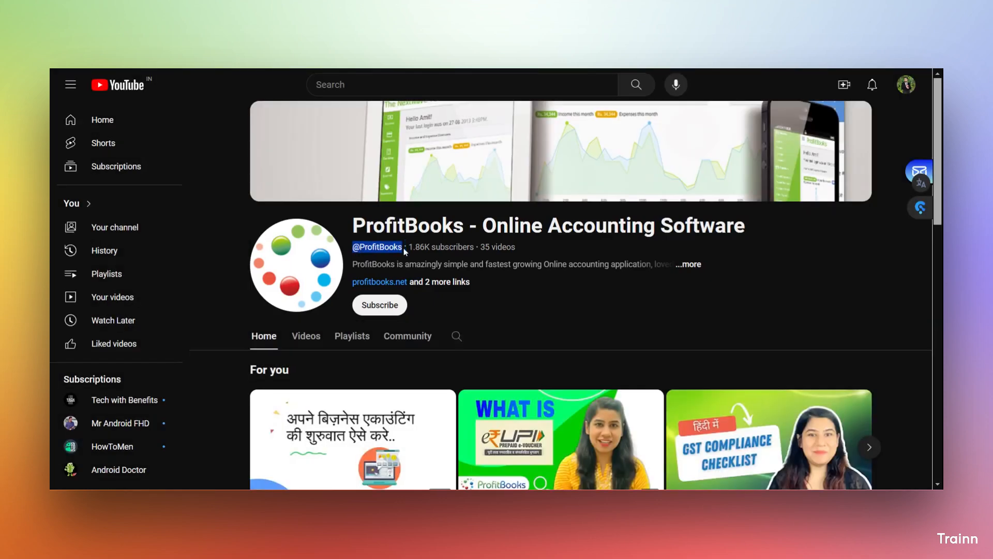
click(583, 313)
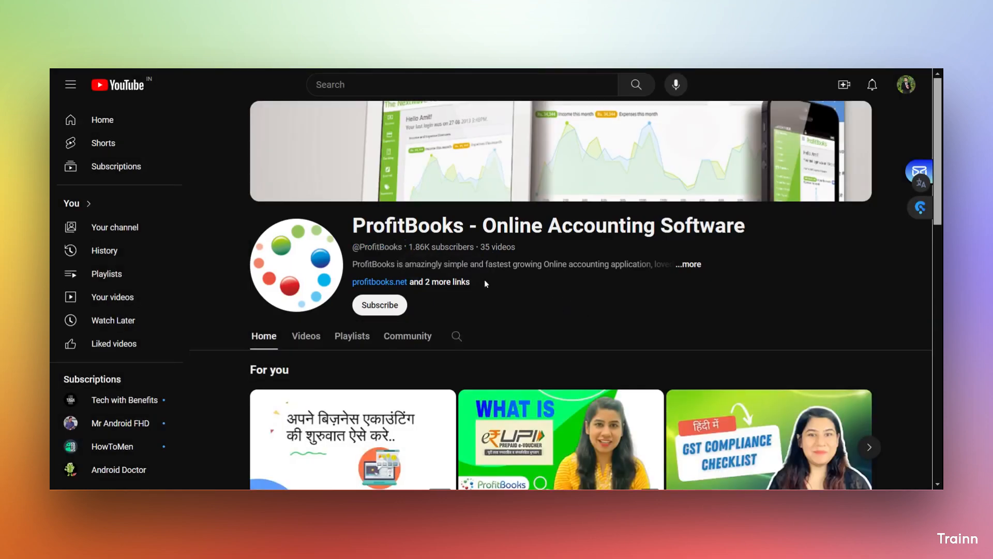